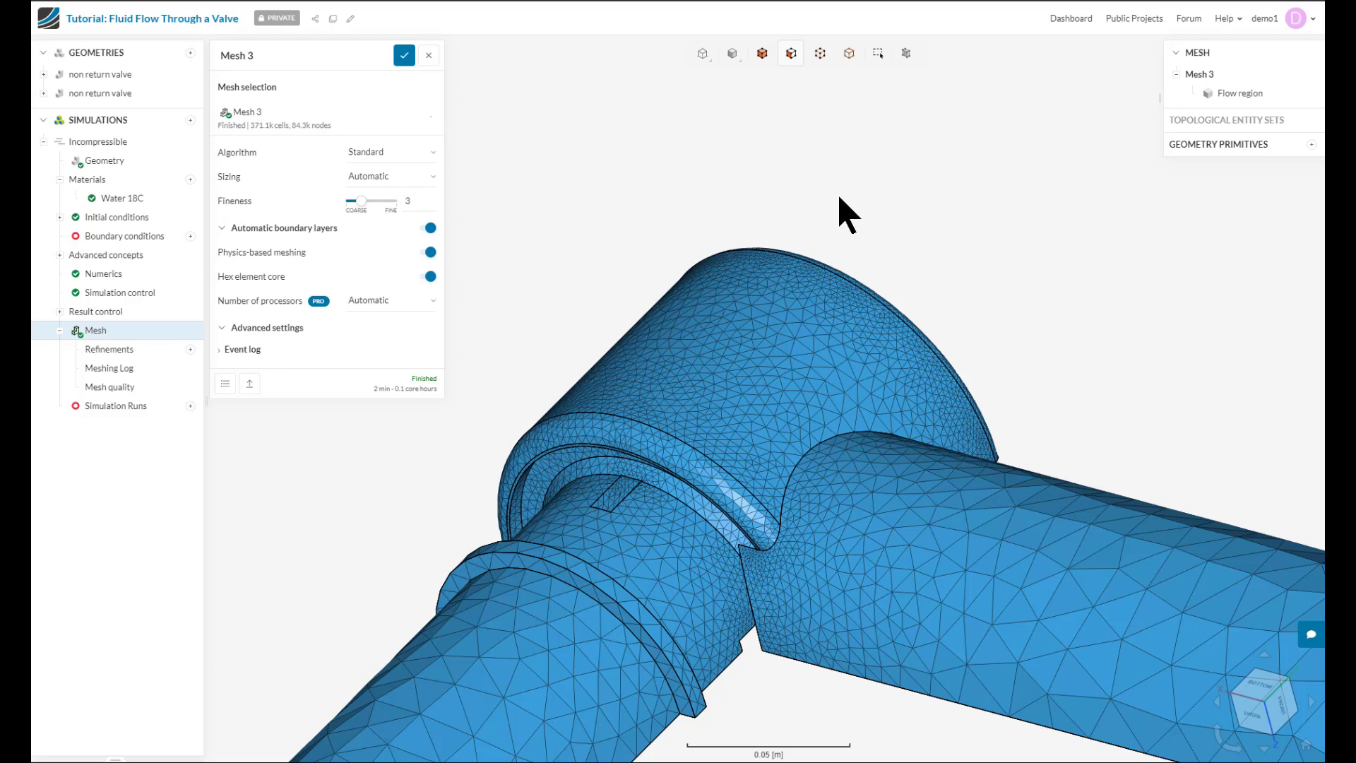
# Open the meshing log and review the tetEdgeRatio and volumeRatio metrics
pyautogui.click(152, 368)
pyautogui.scroll(3, 370, 340)
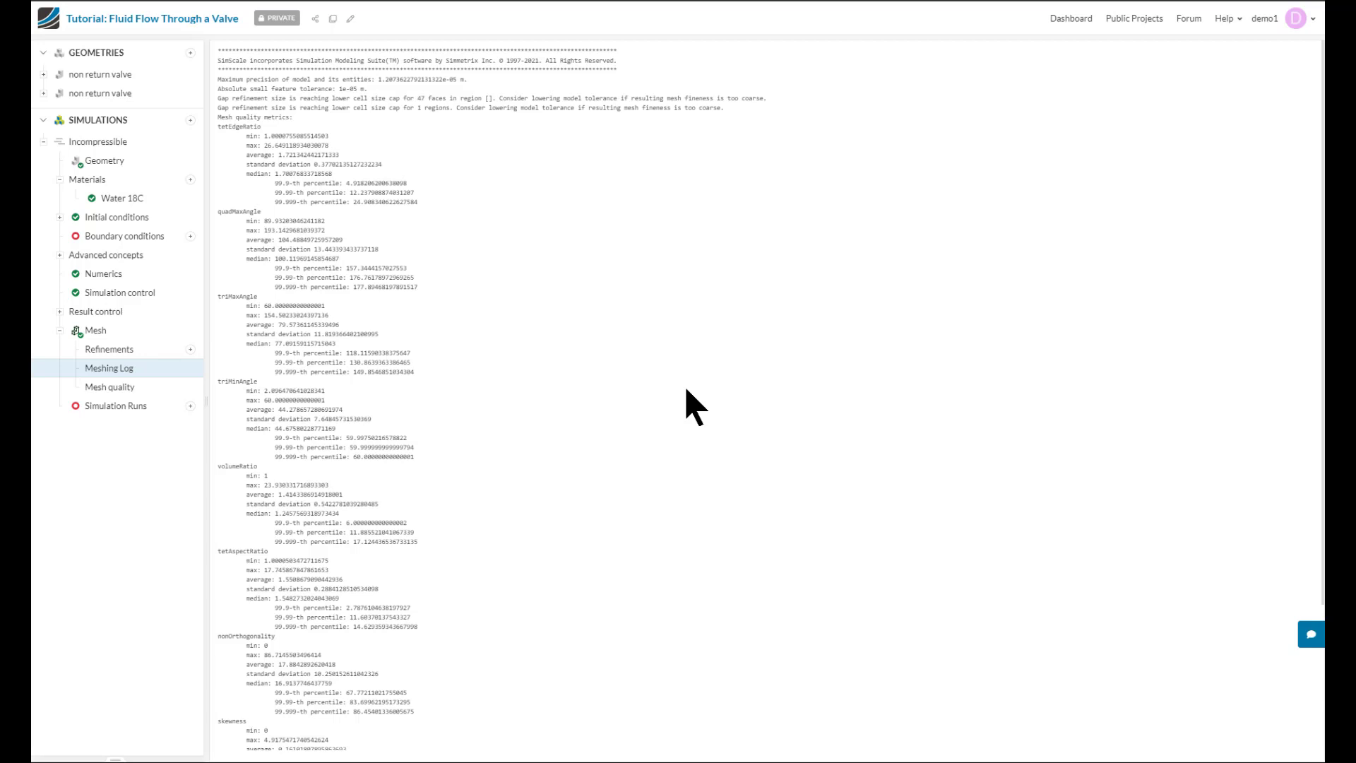
pyautogui.doubleClick(249, 127)
pyautogui.scroll(-3, 233, 278)
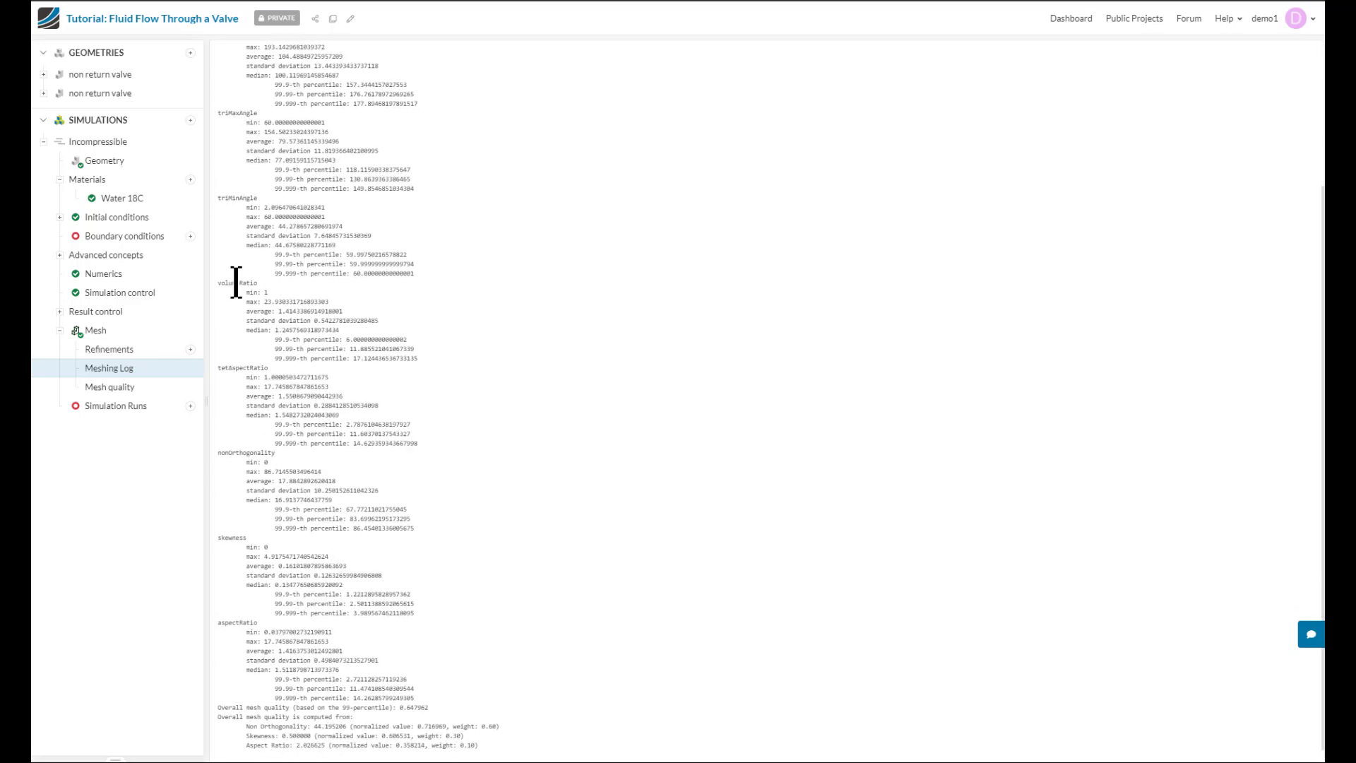
pyautogui.doubleClick(235, 283)
# Highlight the aspectRatio maximum and the maximum non-orthogonality of about 86.7 in the log
pyautogui.doubleClick(250, 623)
pyautogui.doubleClick(296, 641)
pyautogui.doubleClick(275, 471)
pyautogui.click(351, 487)
# In Mesh quality, add an isovolume with Non-orthogonality as its iso scalar
pyautogui.click(127, 393)
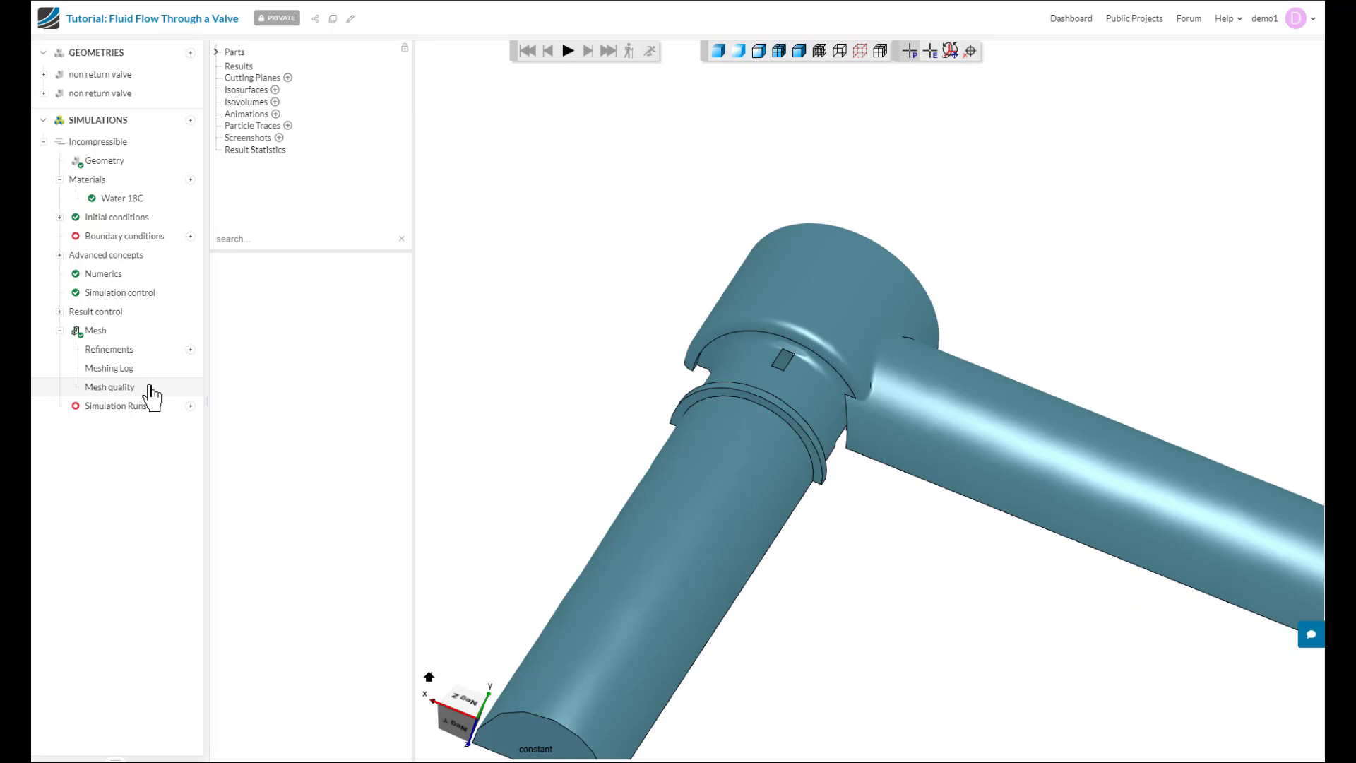
pyautogui.click(275, 102)
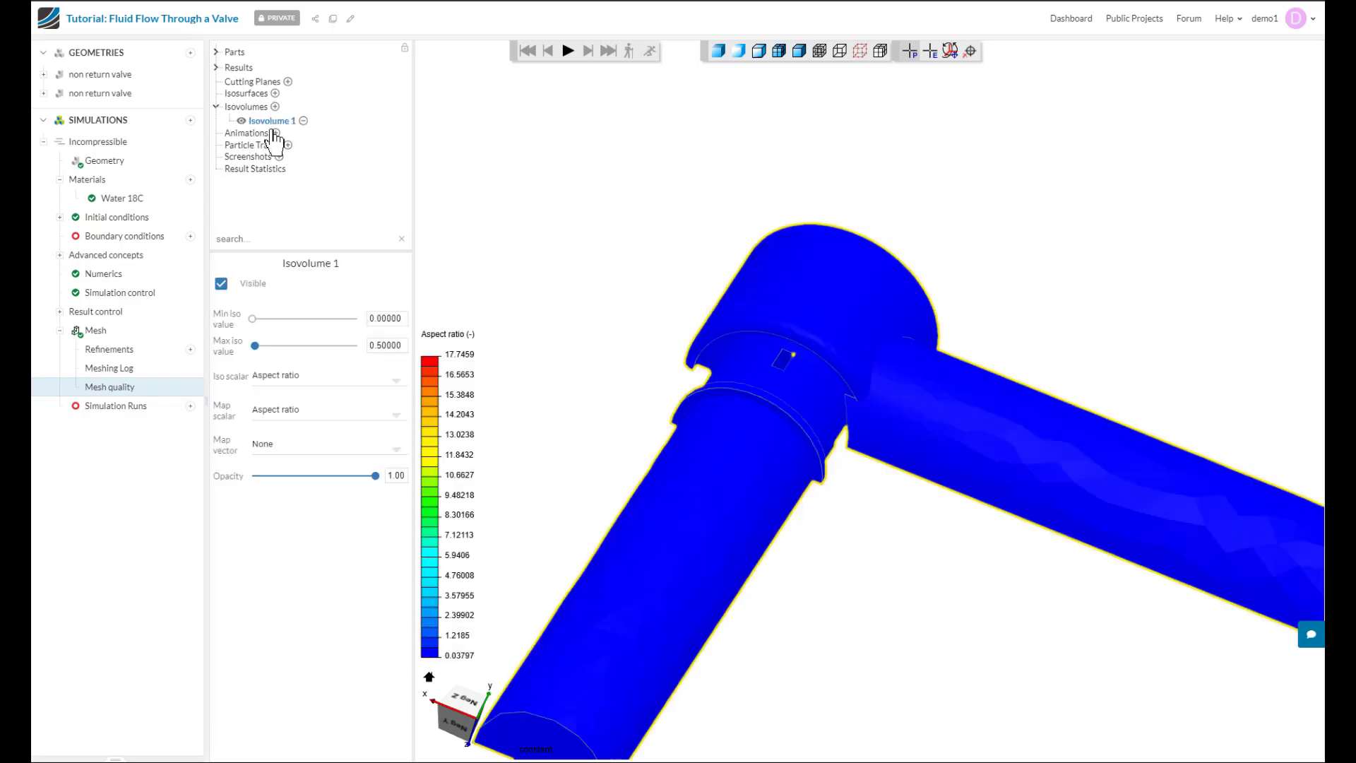
pyautogui.click(292, 380)
pyautogui.click(311, 439)
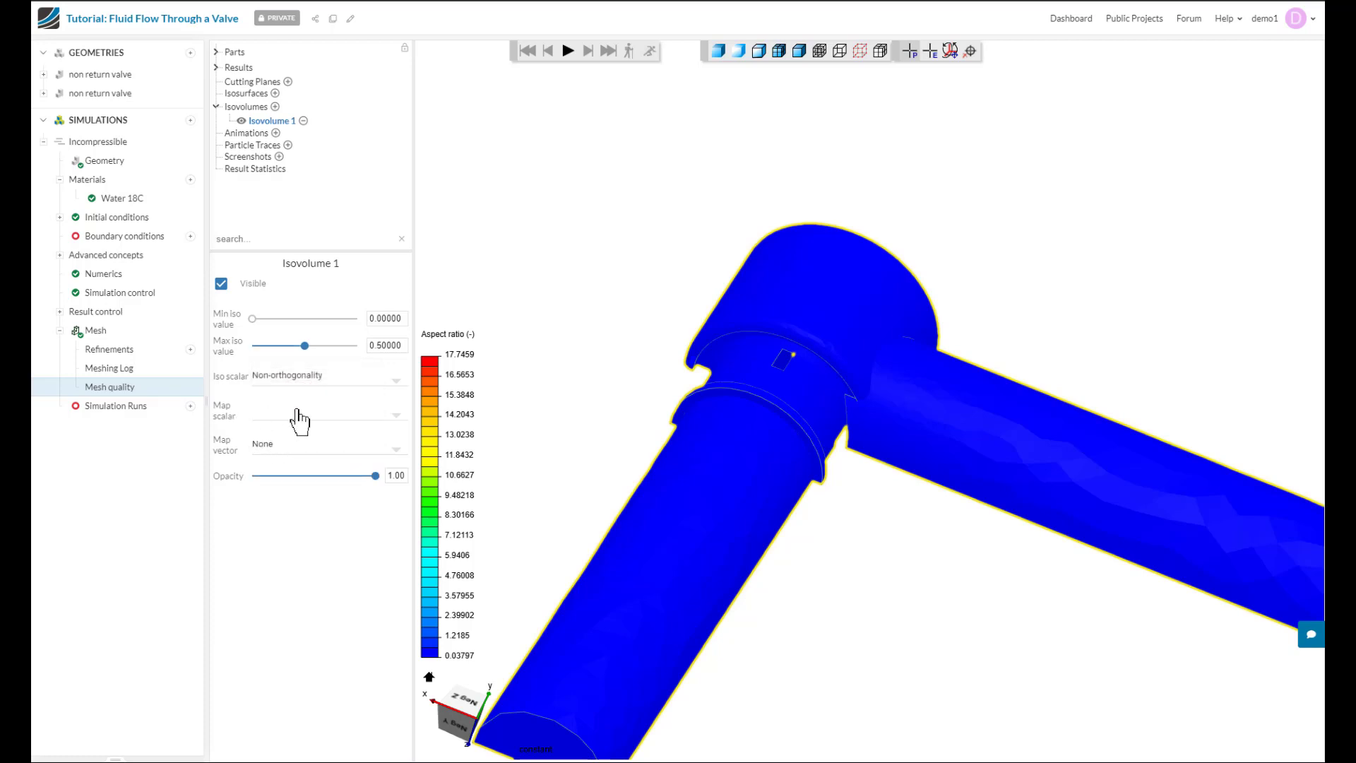
# Map the isovolume by Non-orthogonality and set its range from 75 to the maximum
pyautogui.click(299, 420)
pyautogui.click(325, 478)
pyautogui.moveTo(304, 345); pyautogui.dragTo(372, 344)
pyautogui.doubleClick(380, 318)
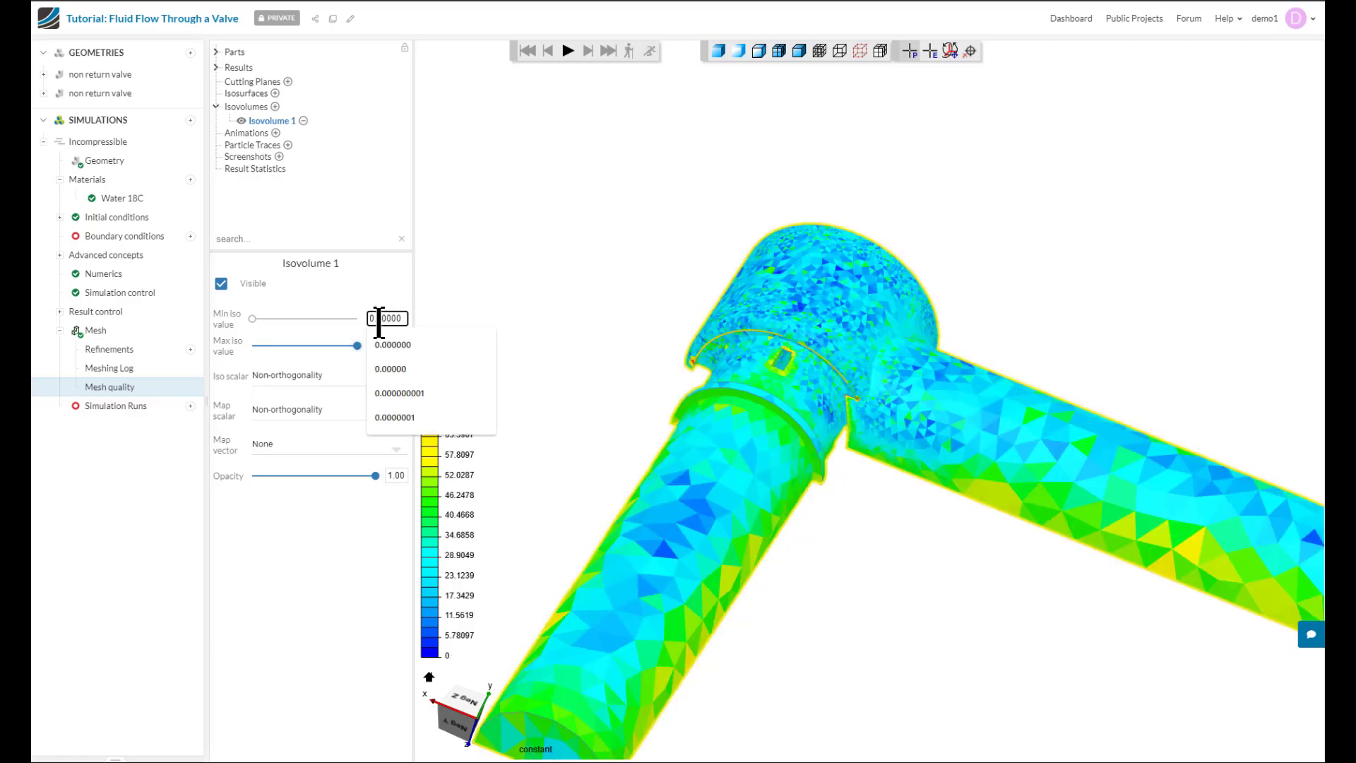
pyautogui.write('75')
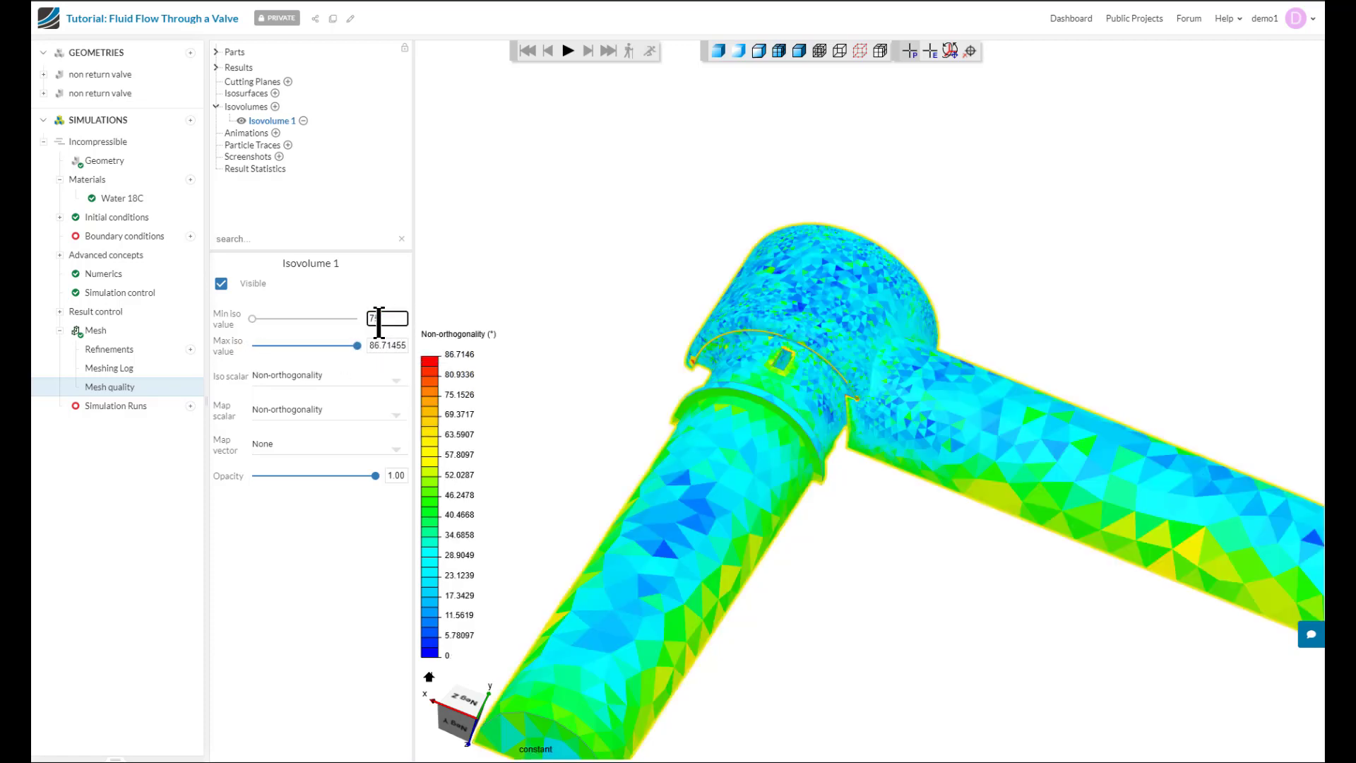
pyautogui.press('Return')
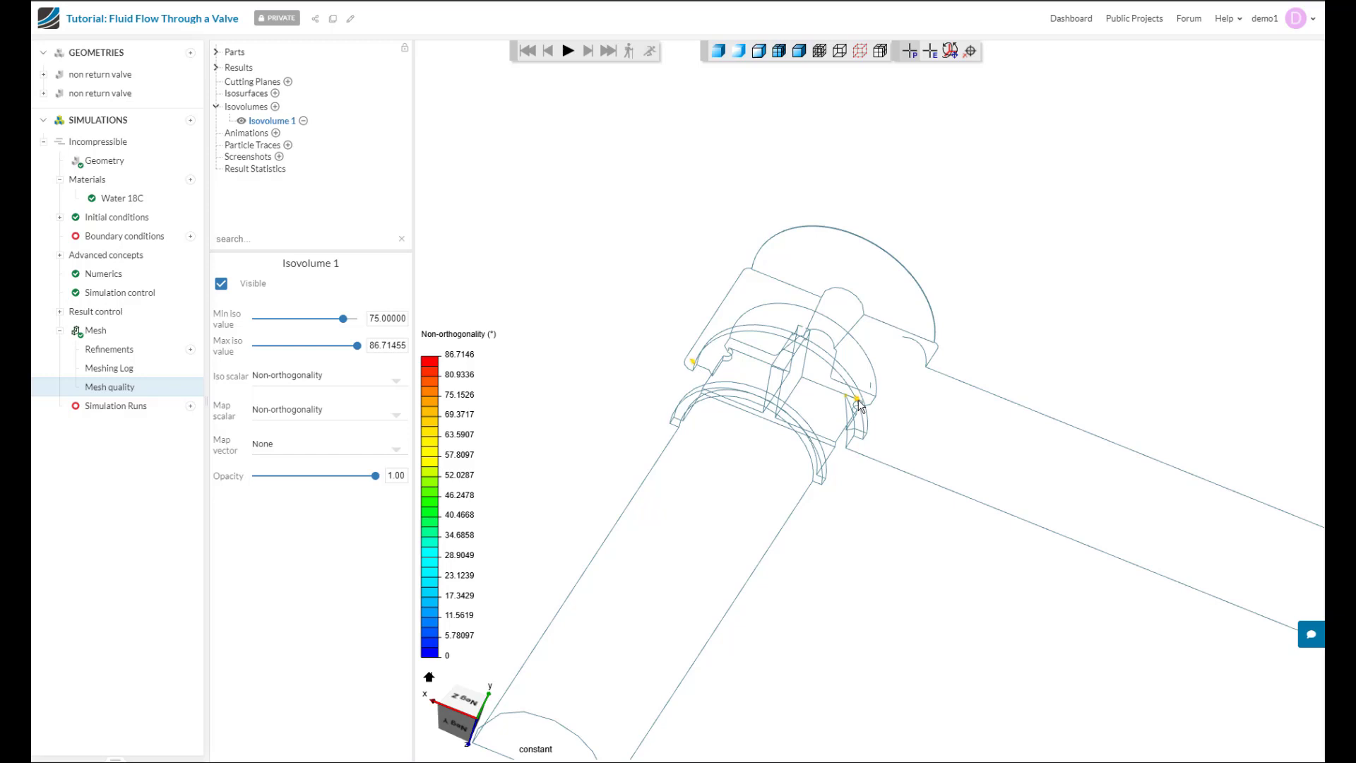
# Rotate and zoom the view onto the thin strip of poor cells along the valve seat edge
pyautogui.moveTo(863, 408); pyautogui.dragTo(859, 407)
pyautogui.scroll(10, 859, 407)
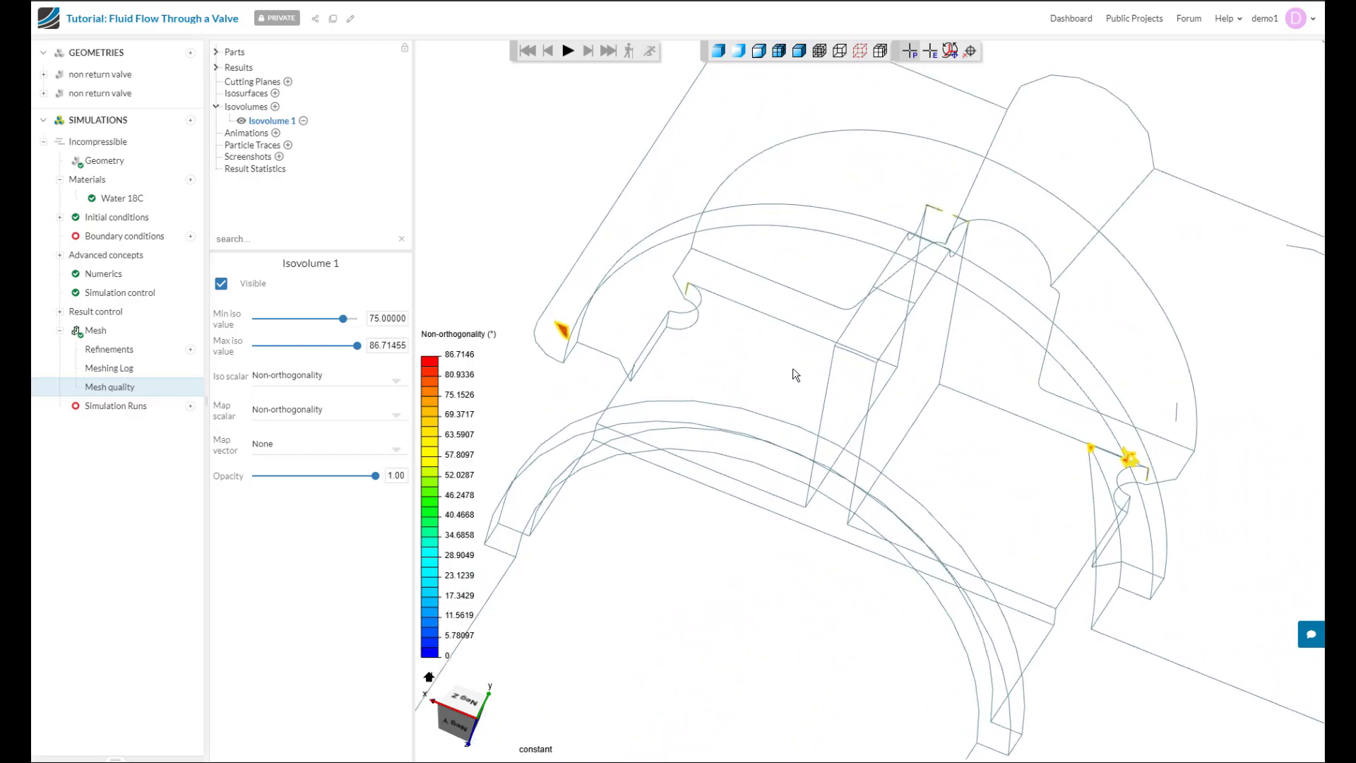
pyautogui.scroll(5, 1186, 487)
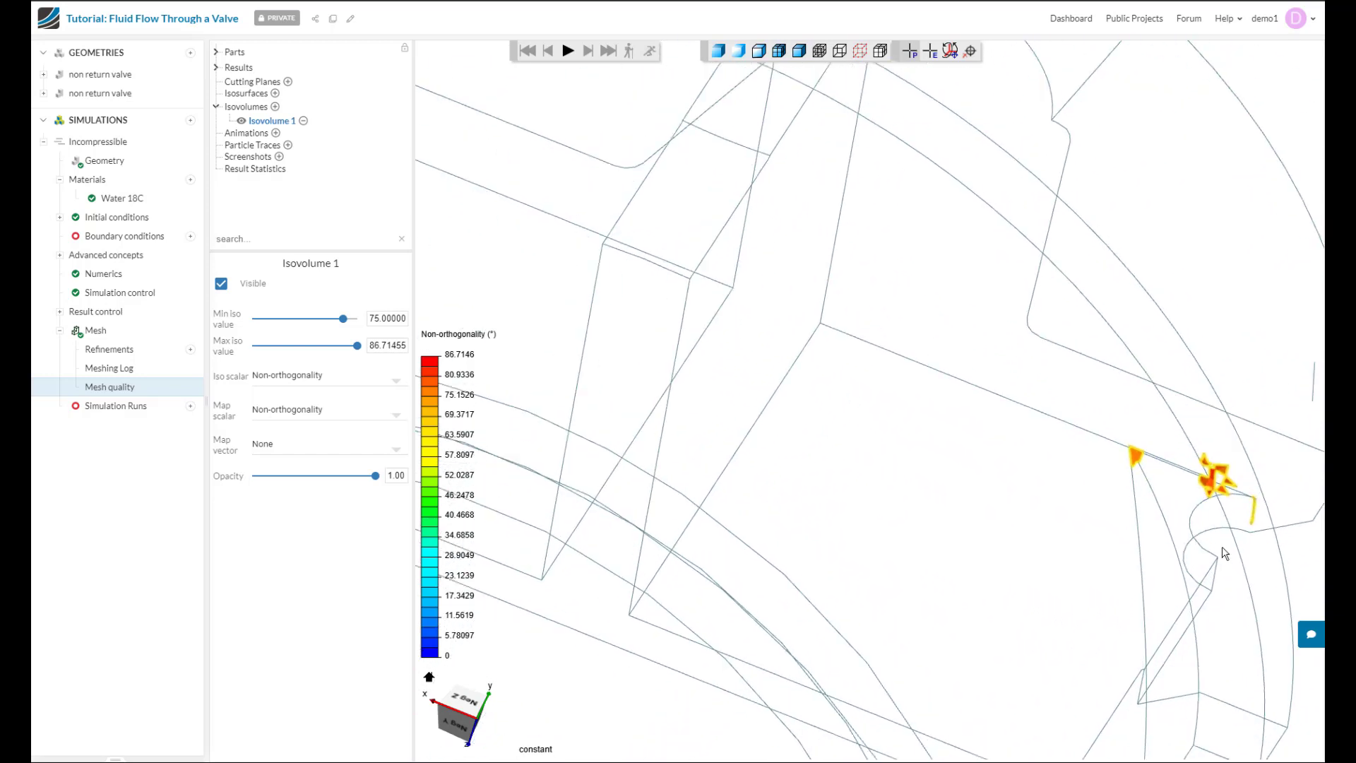
pyautogui.scroll(-4, 1209, 535)
pyautogui.scroll(5, 1092, 283)
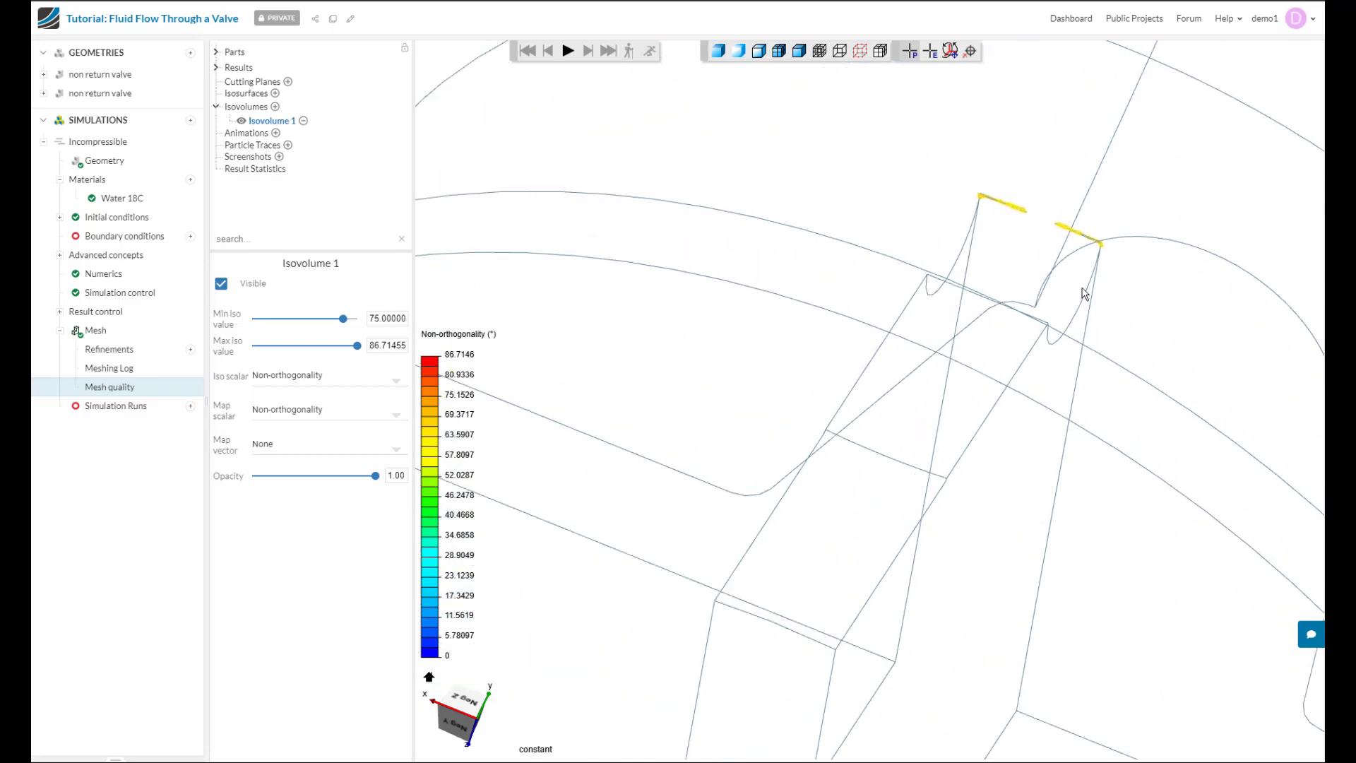
pyautogui.scroll(-2, 847, 311)
pyautogui.scroll(5, 649, 353)
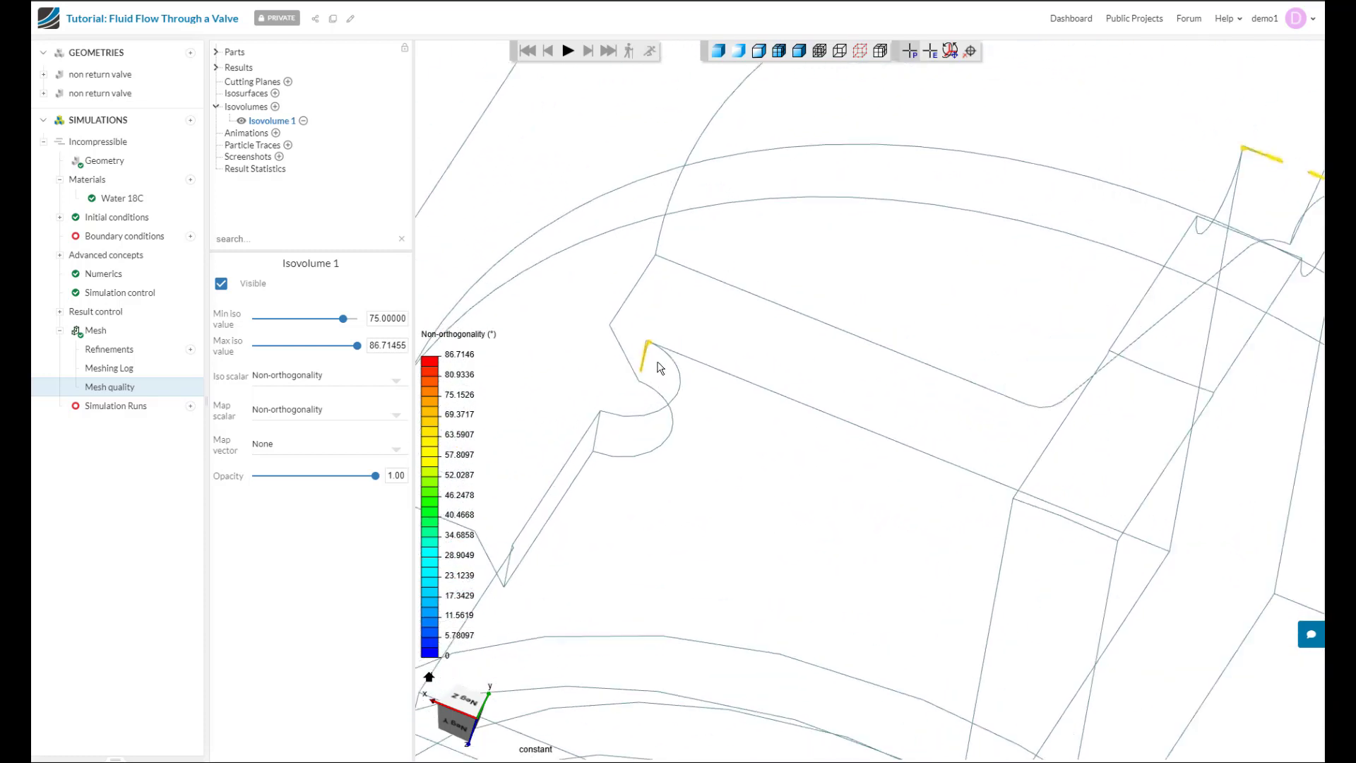
pyautogui.scroll(3, 657, 349)
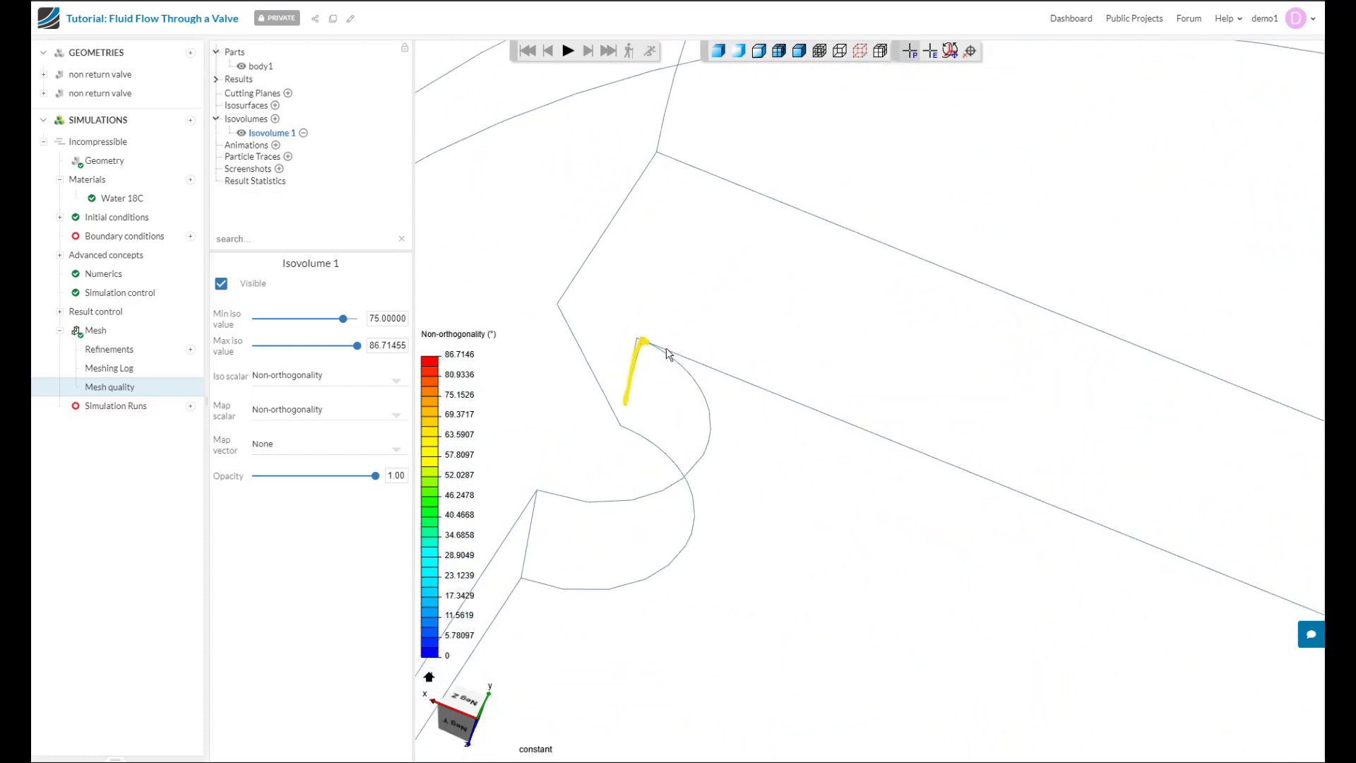
pyautogui.scroll(4, 667, 350)
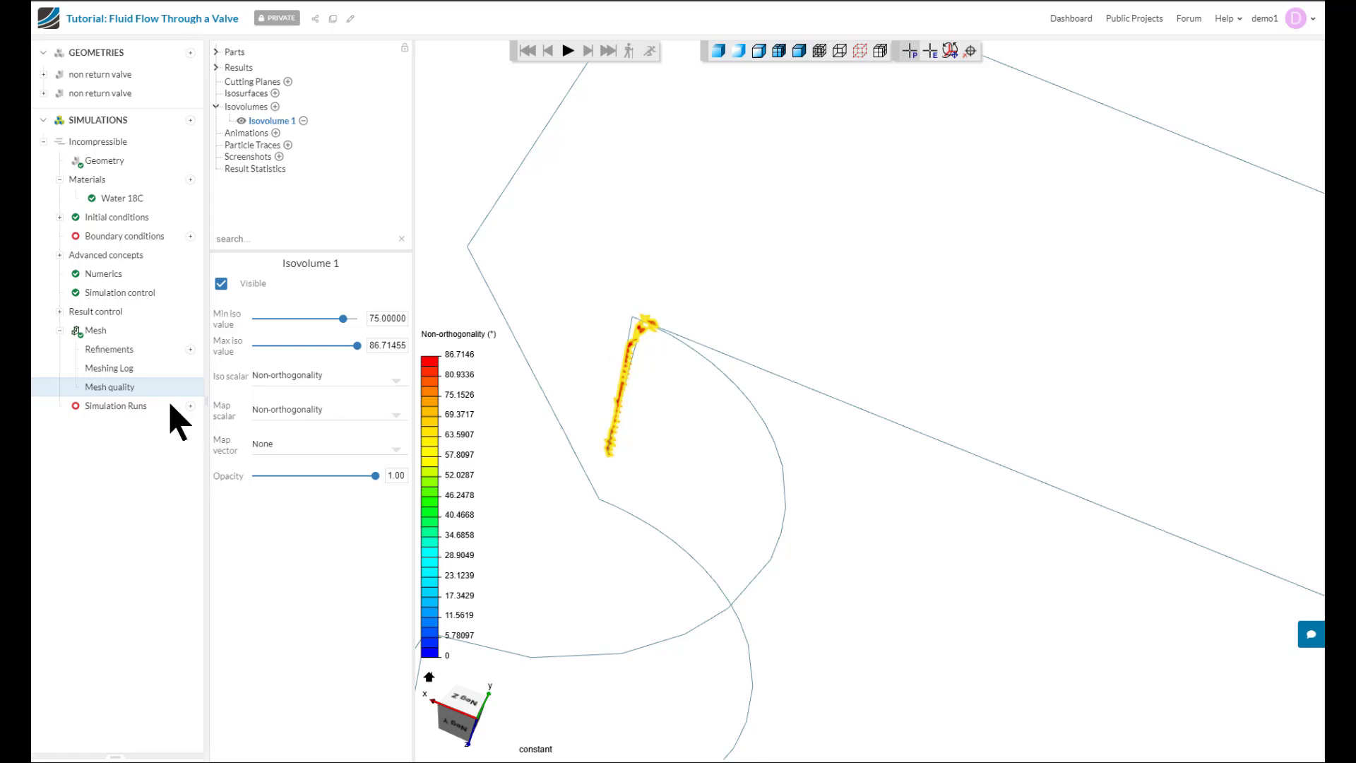
# Show Mesh 1's refinement options and advanced settings: suppression 1e-5 m, gap factor 0.05
pyautogui.click(96, 330)
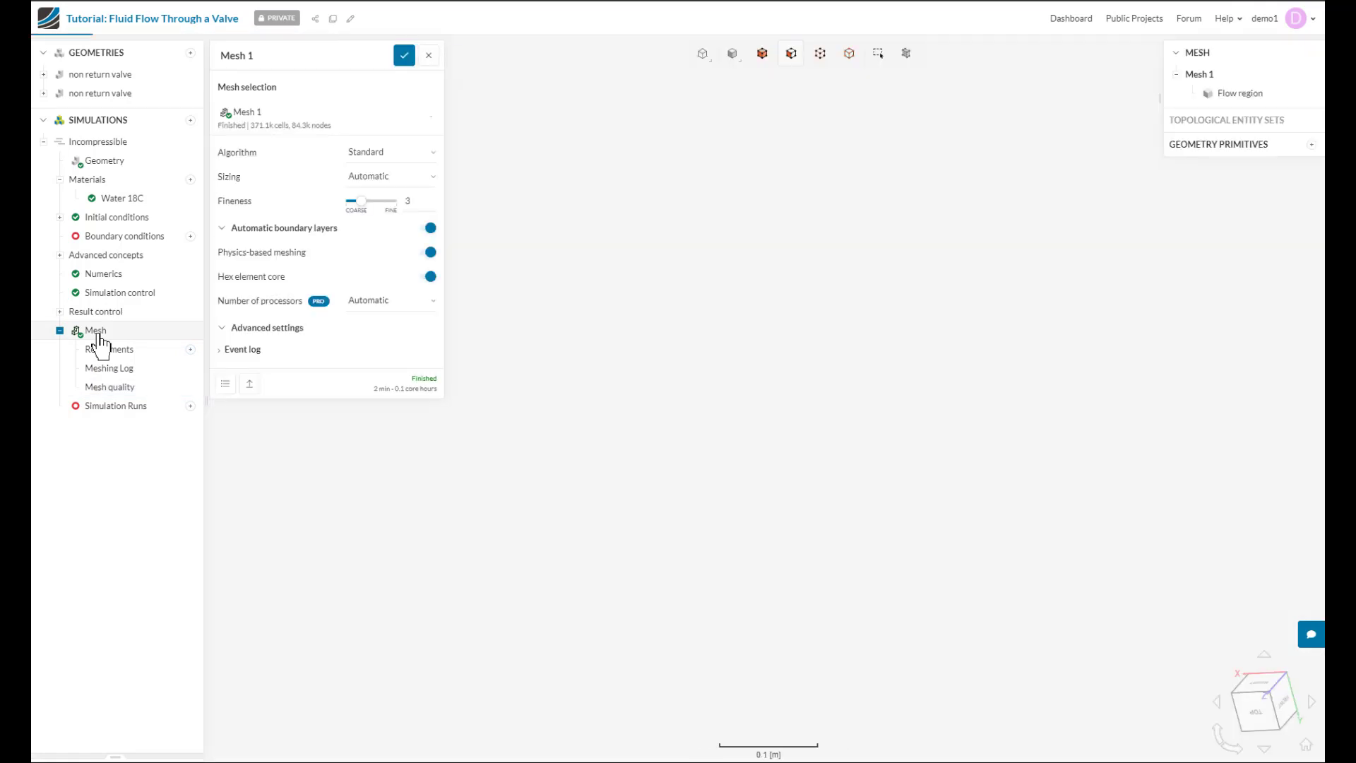
pyautogui.scroll(5, 606, 591)
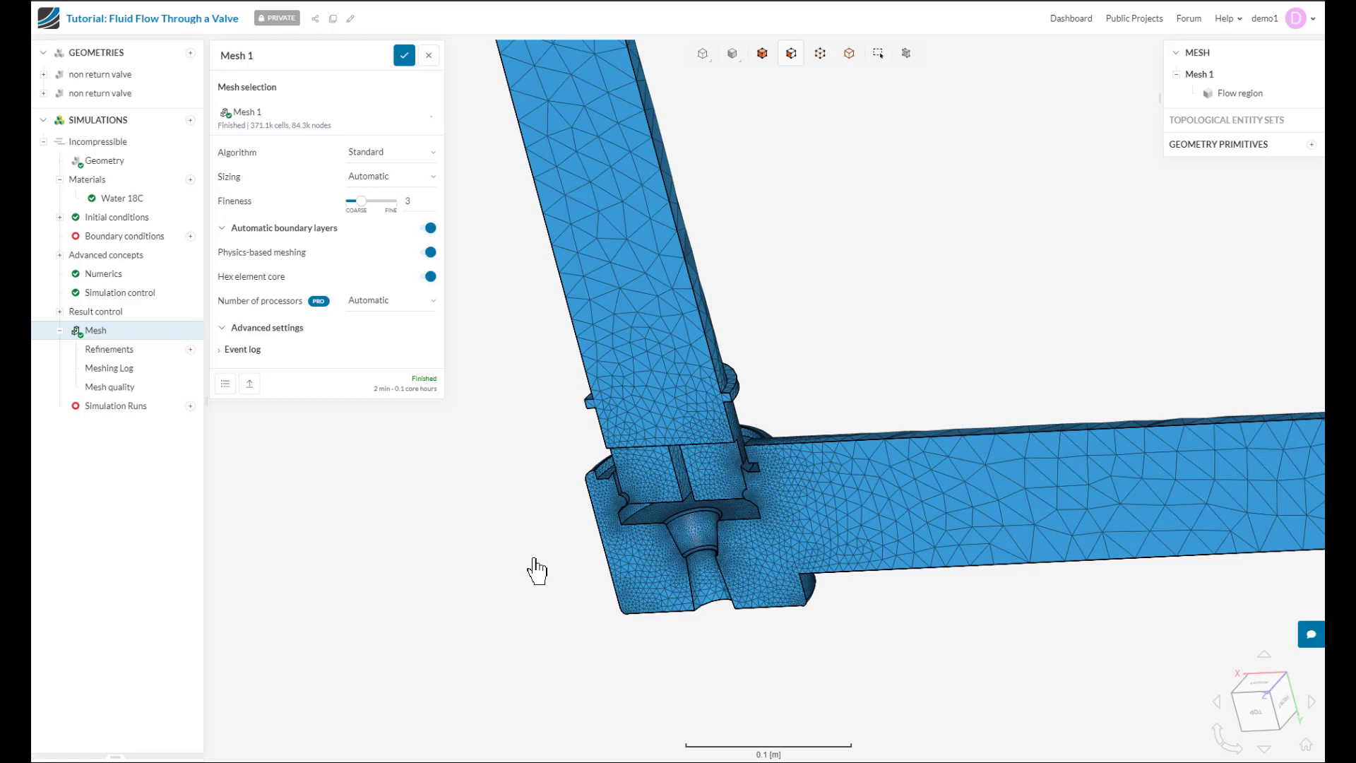
pyautogui.click(190, 349)
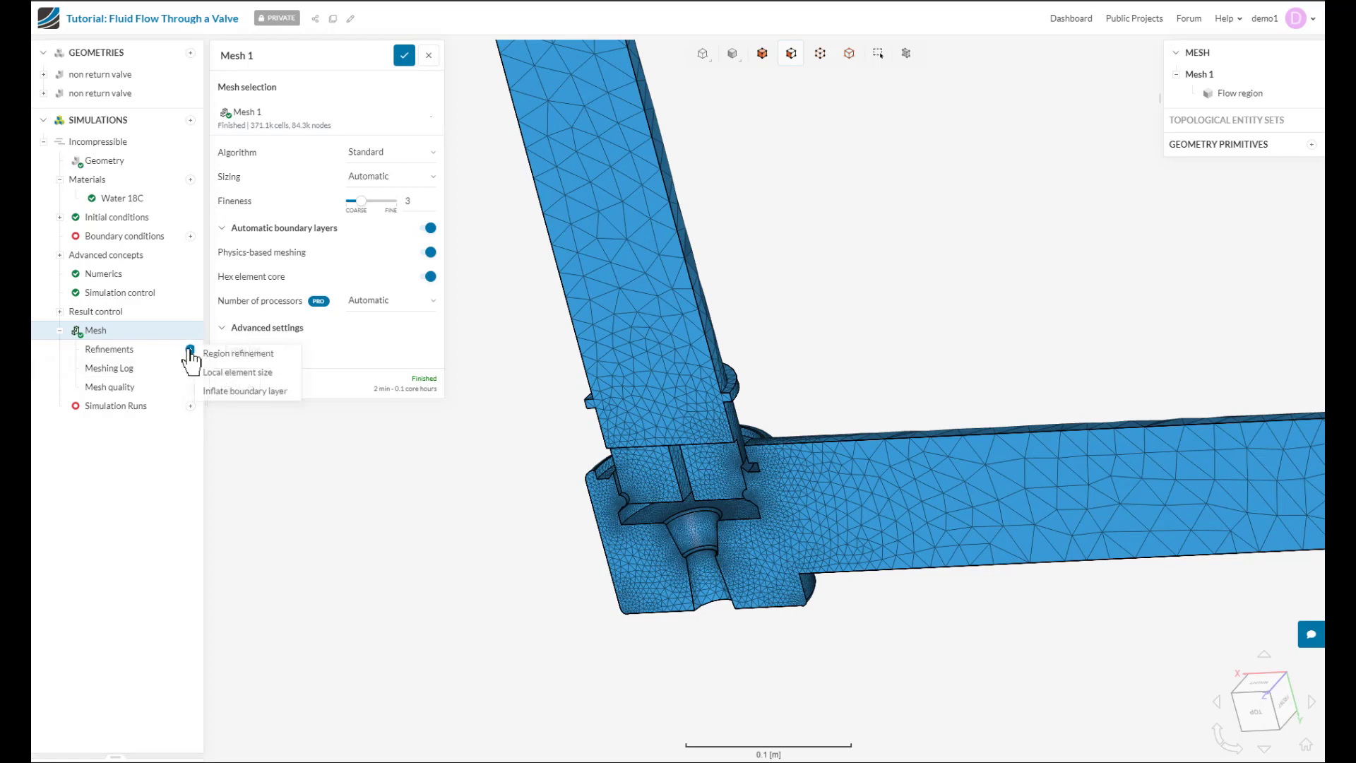
pyautogui.click(269, 330)
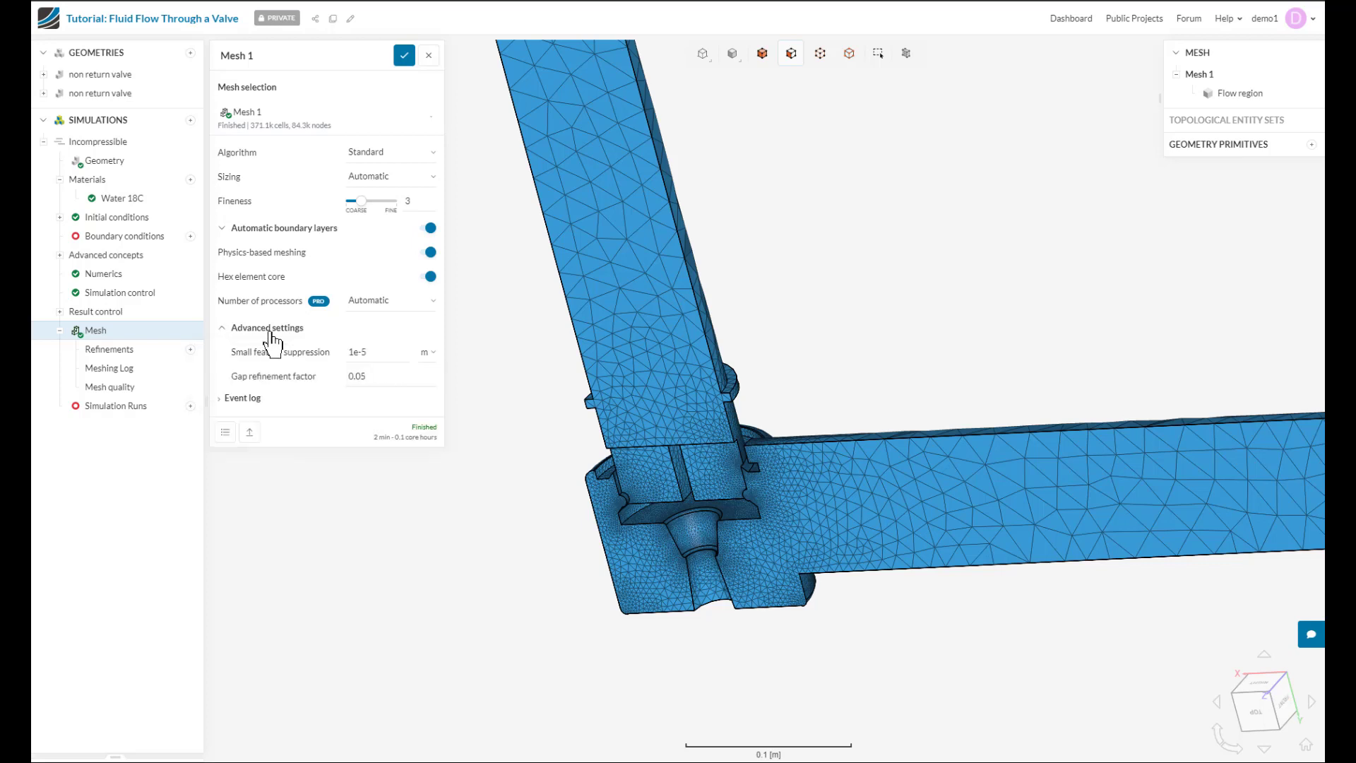
# Select Mesh 2- Refined and expand its advanced settings, showing 2e-4 m feature suppression
pyautogui.doubleClick(365, 352)
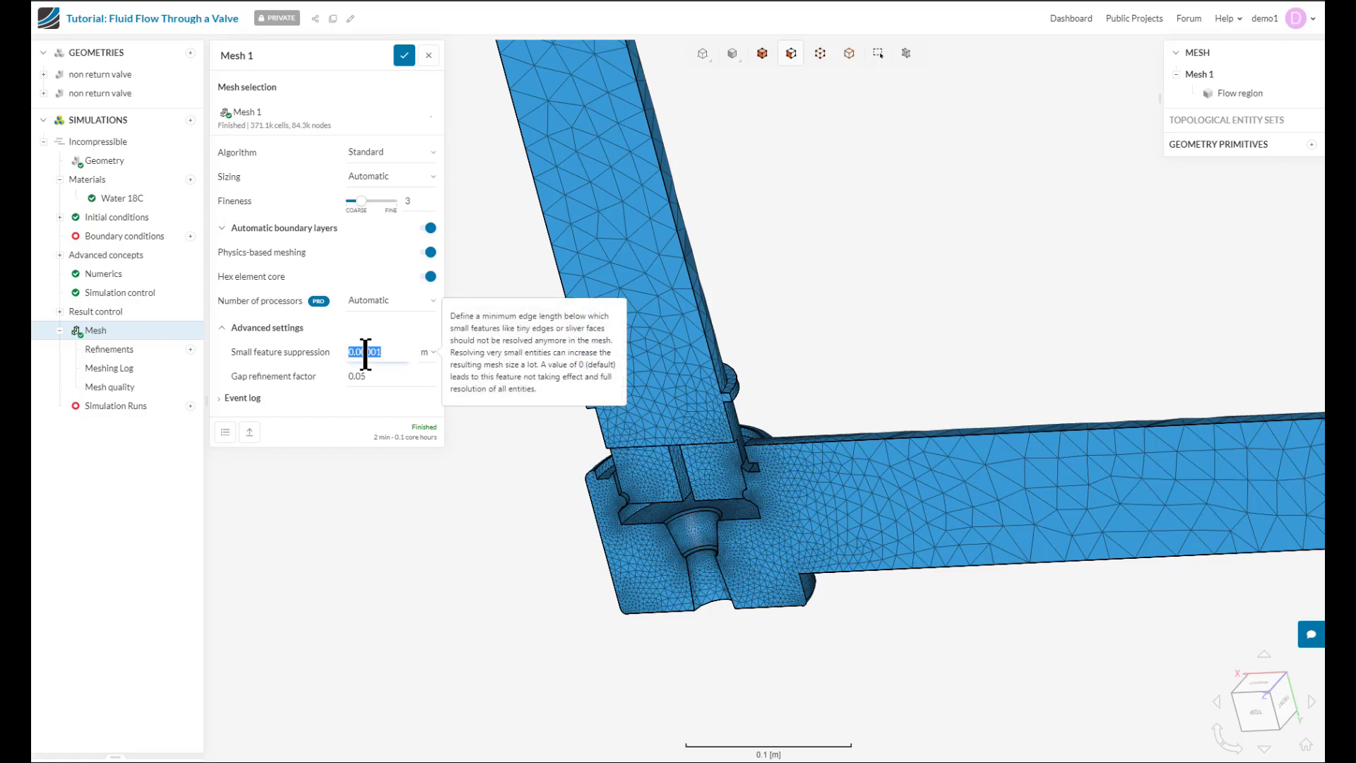
pyautogui.click(319, 131)
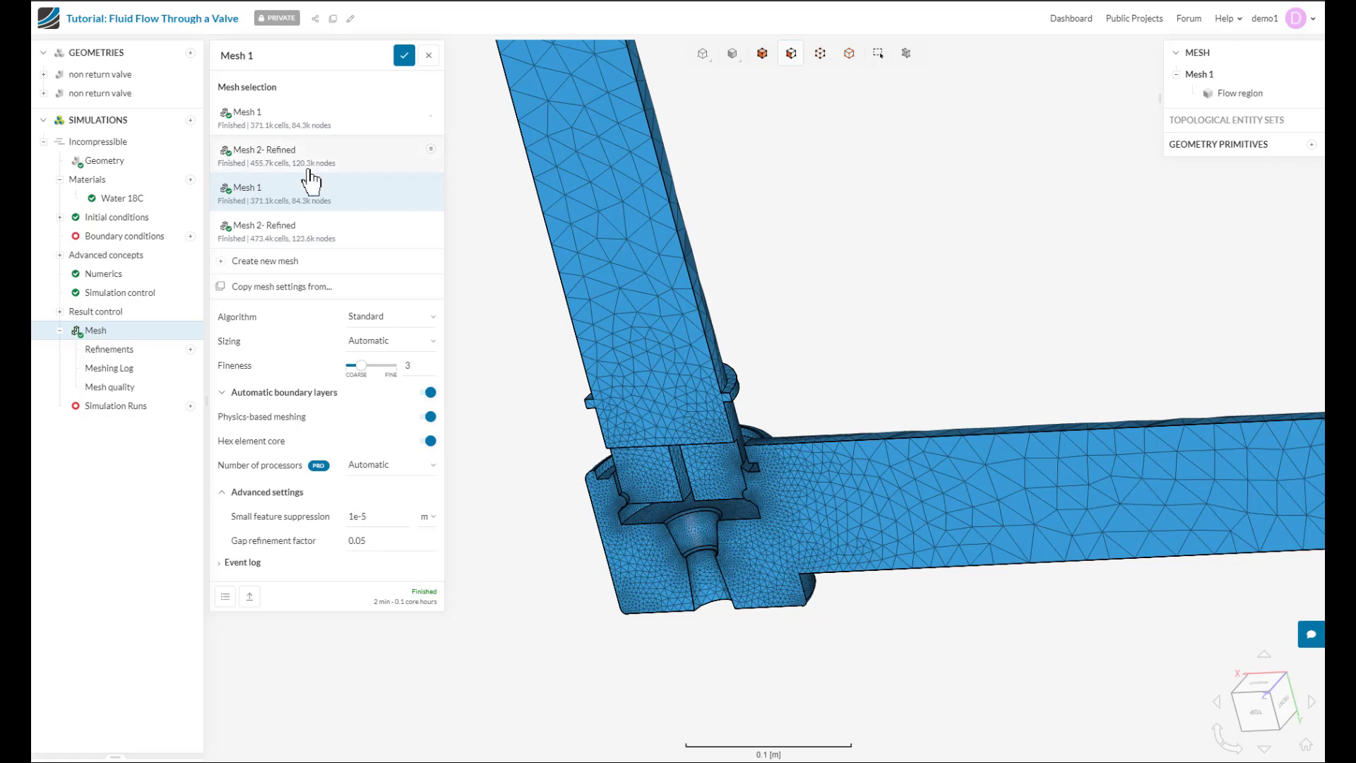
pyautogui.click(313, 237)
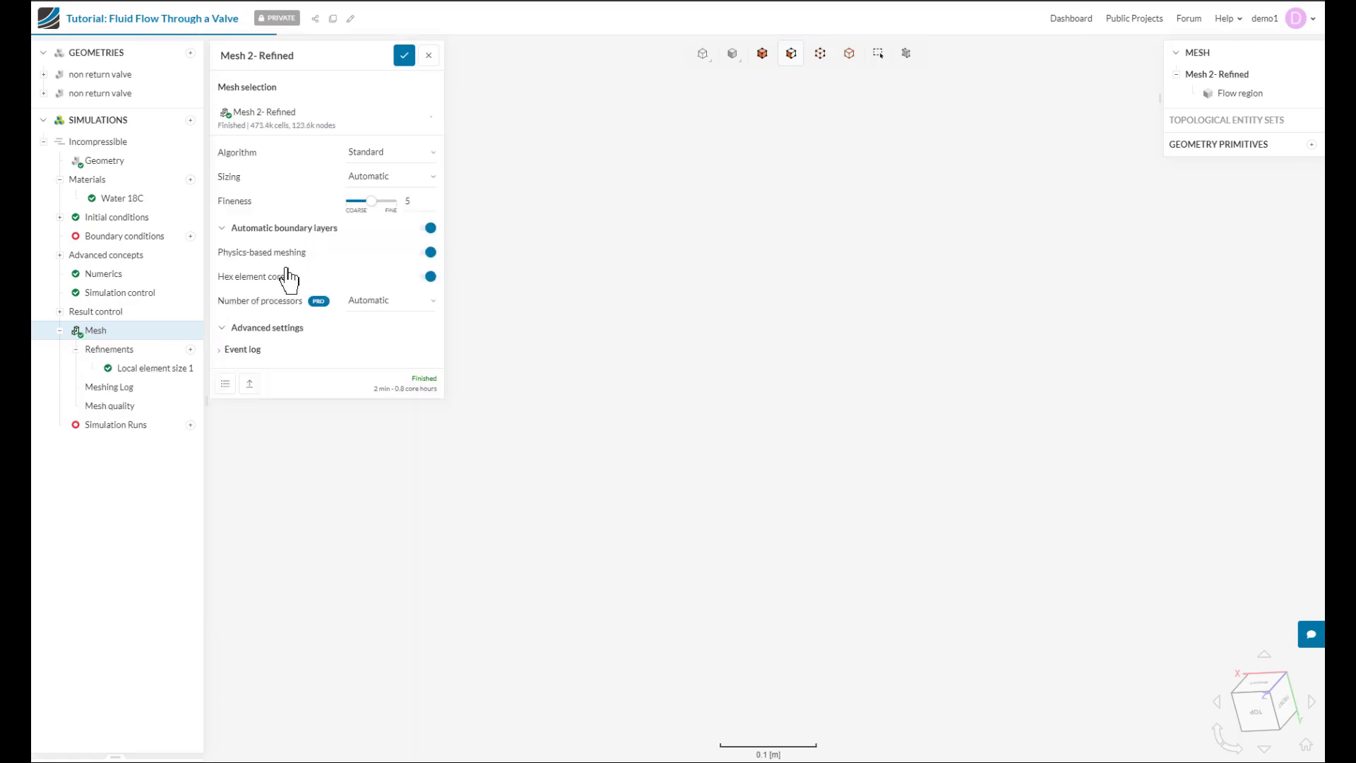
pyautogui.click(276, 332)
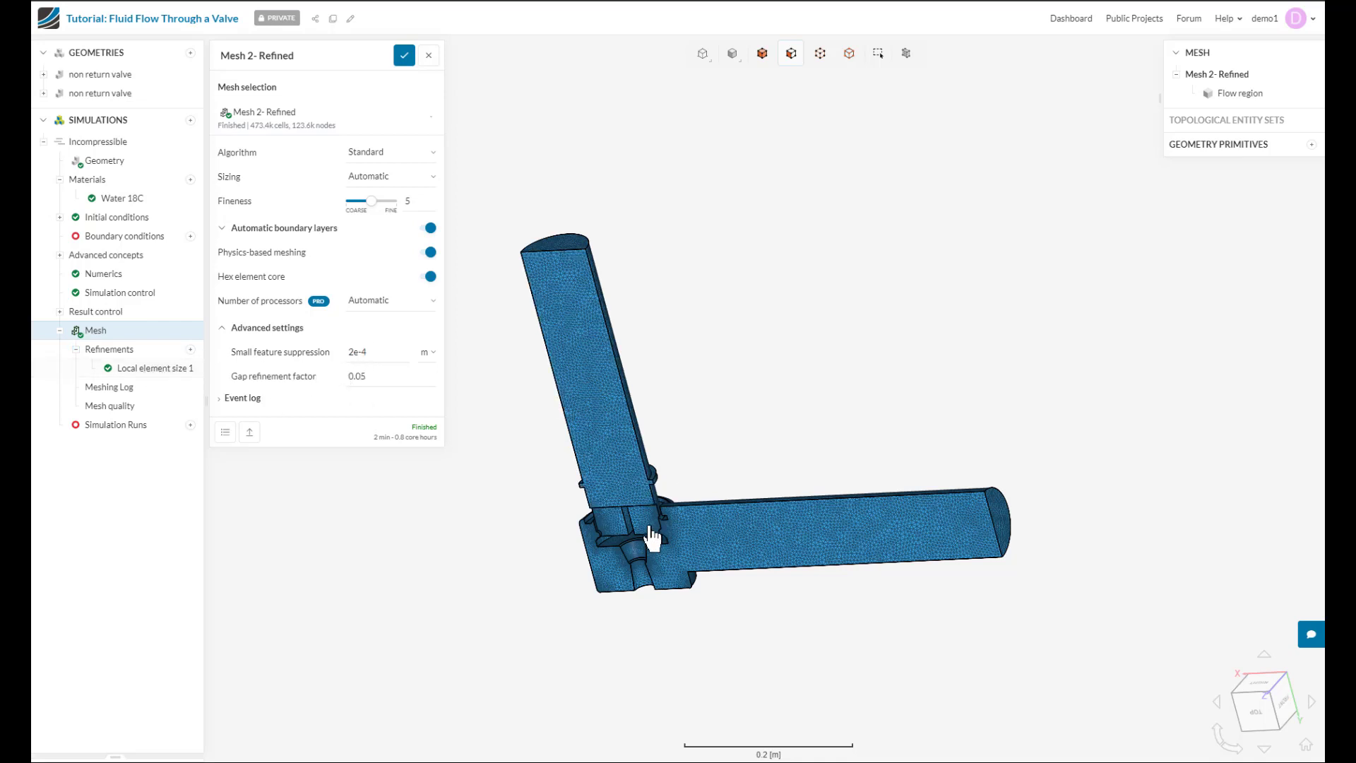
# Open Mesh 2- Refined's meshing log and mark its maximum non-orthogonality of 73.68
pyautogui.click(152, 397)
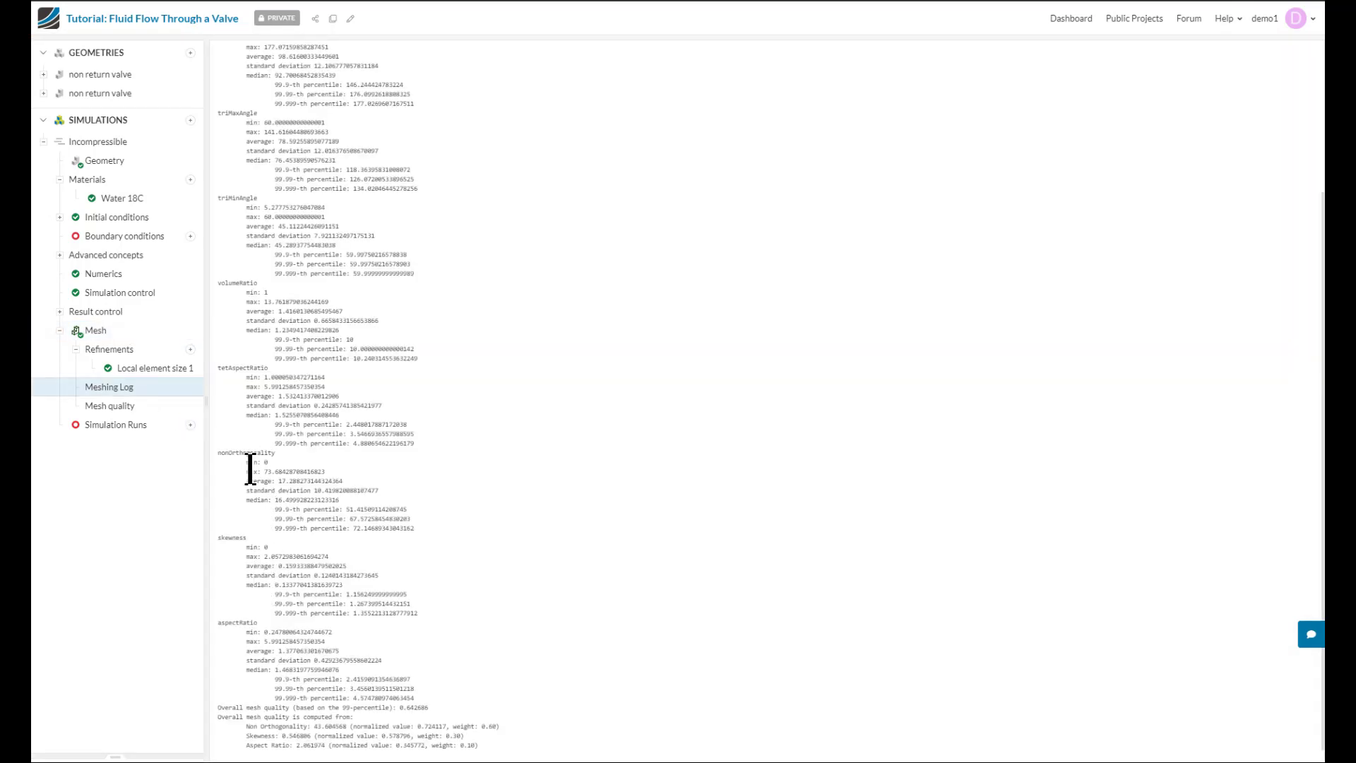
pyautogui.moveTo(247, 471); pyautogui.dragTo(323, 472)
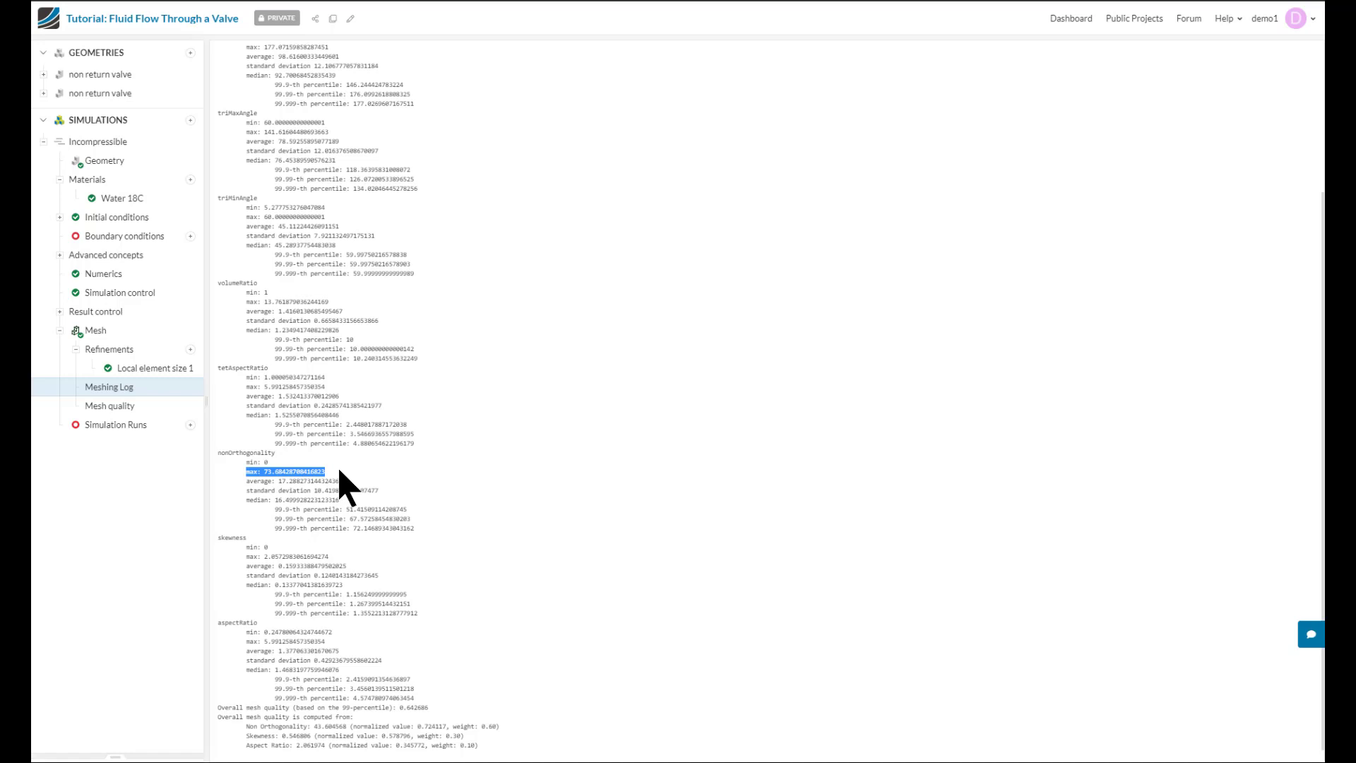